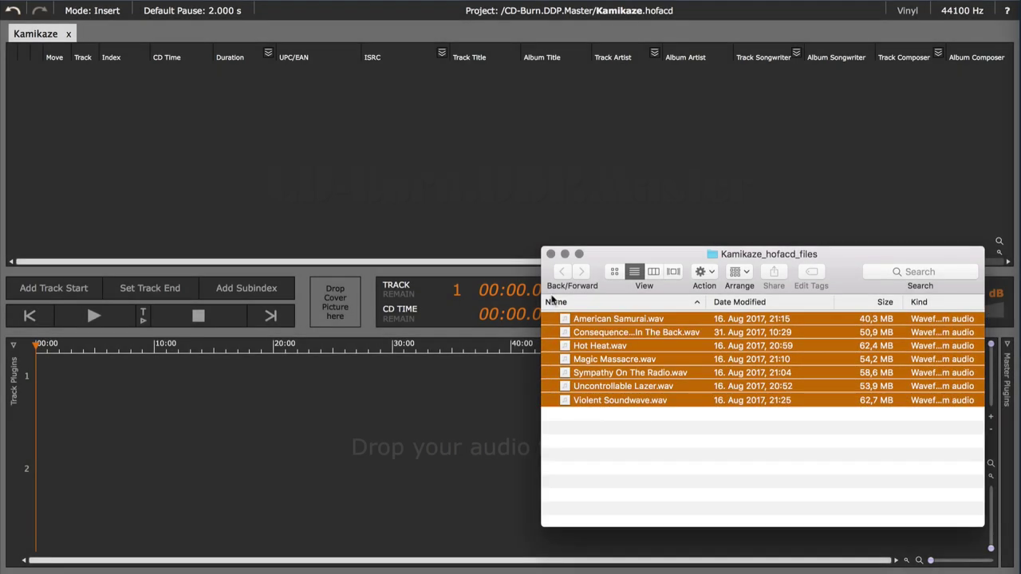
Import the seven wav files as tracks and enter the first ISRC DEABC0012345
drag(594, 322, 213, 413)
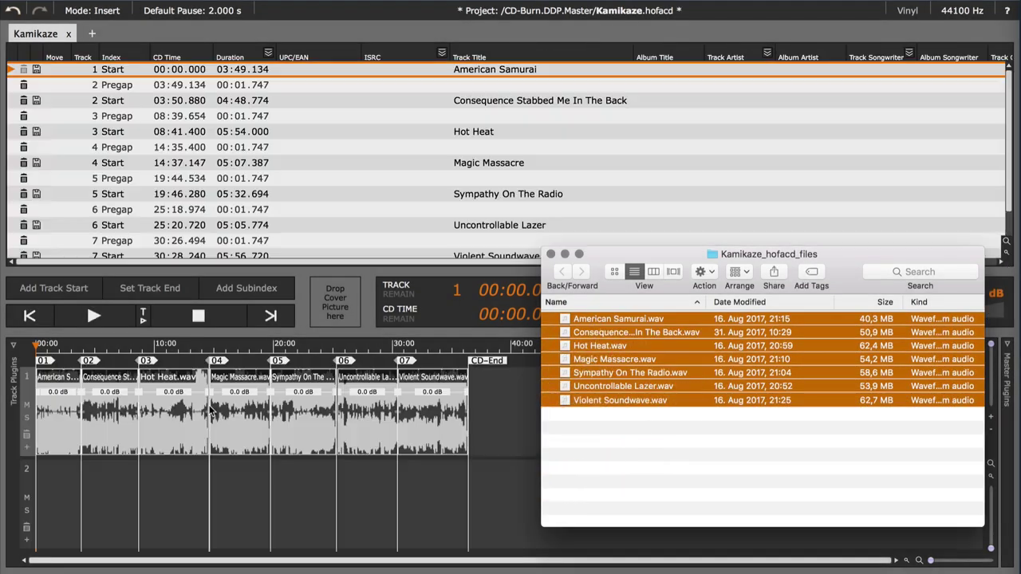
click(494, 436)
click(380, 73)
text(DEABC00)
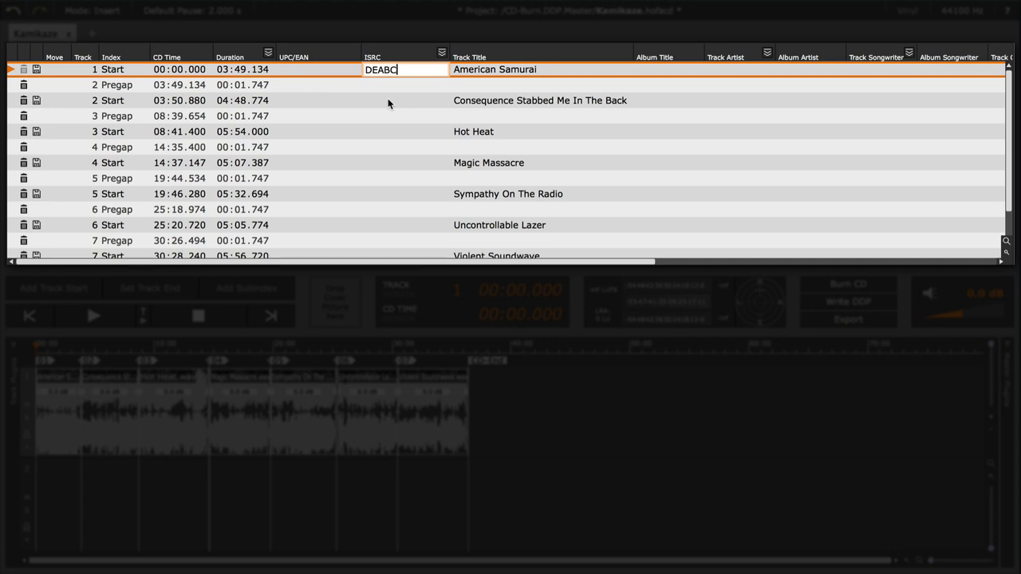
text(123)
text(45)
Fill the remaining ISRCs sequentially to DEABC0012351 and set album title 'Kamikaze'
click(388, 99)
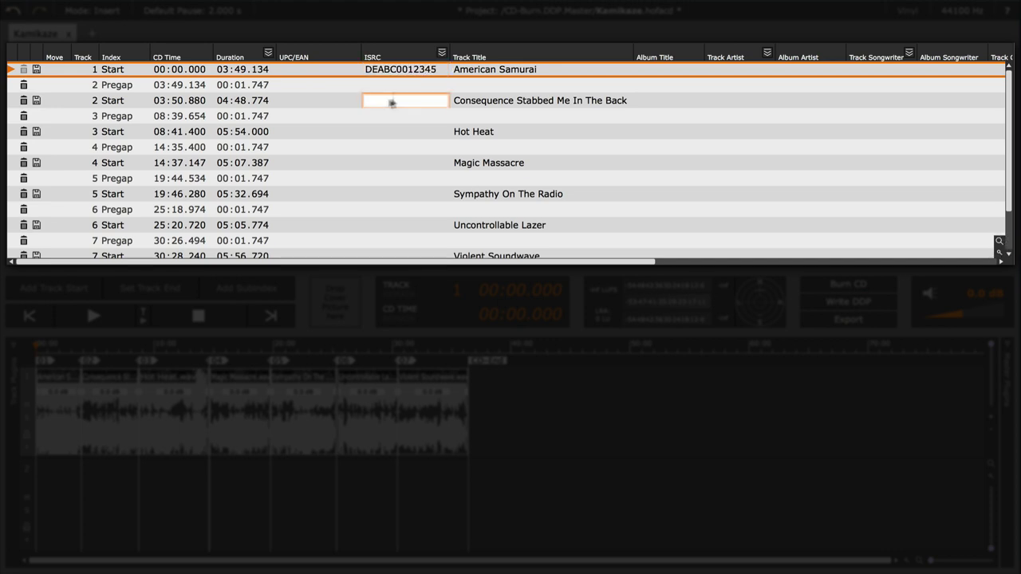
click(440, 52)
click(653, 68)
text(Kamikaze)
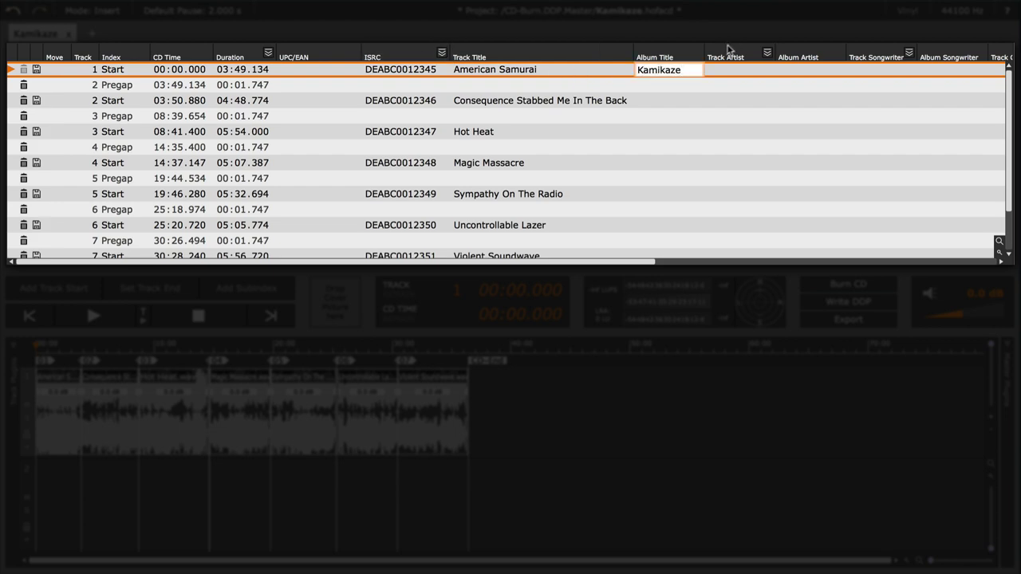
key(Return)
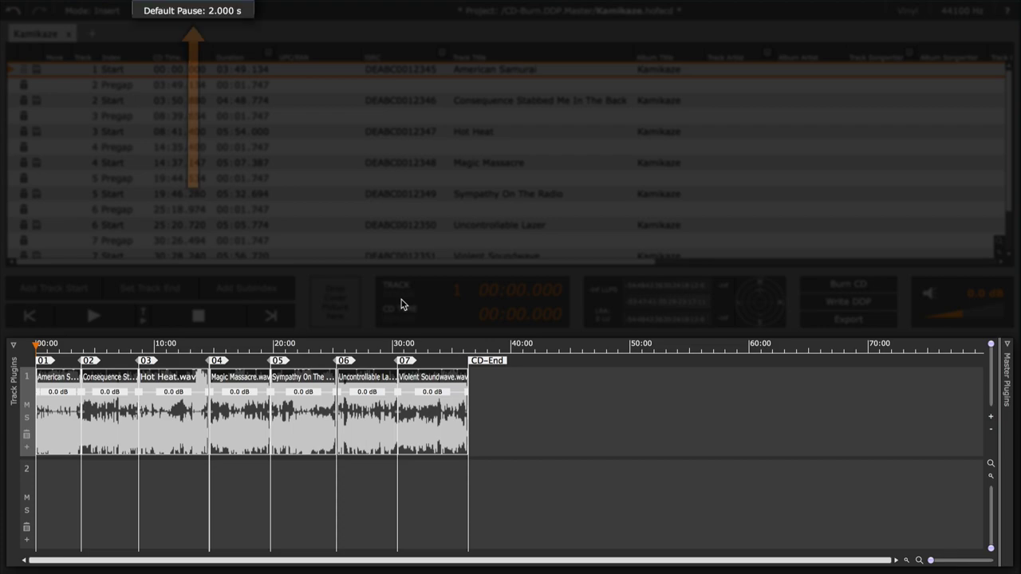
Zoom the timeline, then move Sympathy On The Radio to slot 03 and Hot Heat to slot 06
click(336, 352)
scroll(336, 352, up, 3)
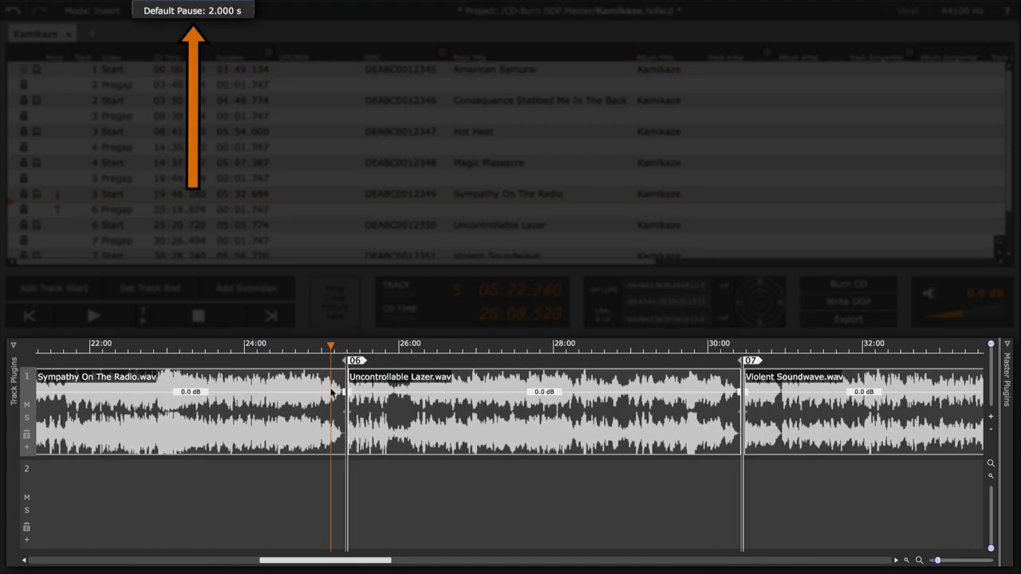
scroll(336, 352, up, 2)
scroll(336, 351, up, 2)
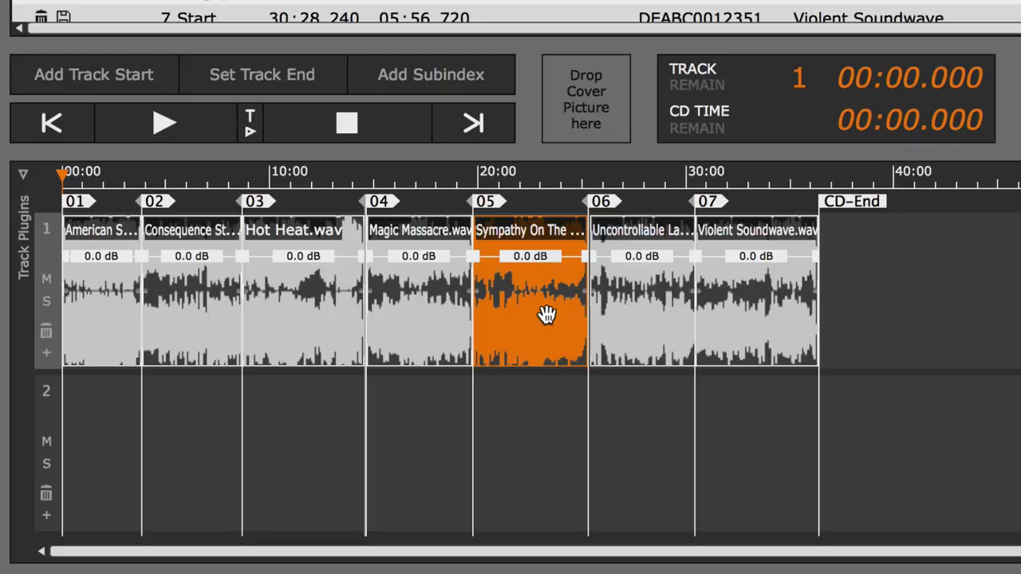
drag(548, 314, 287, 319)
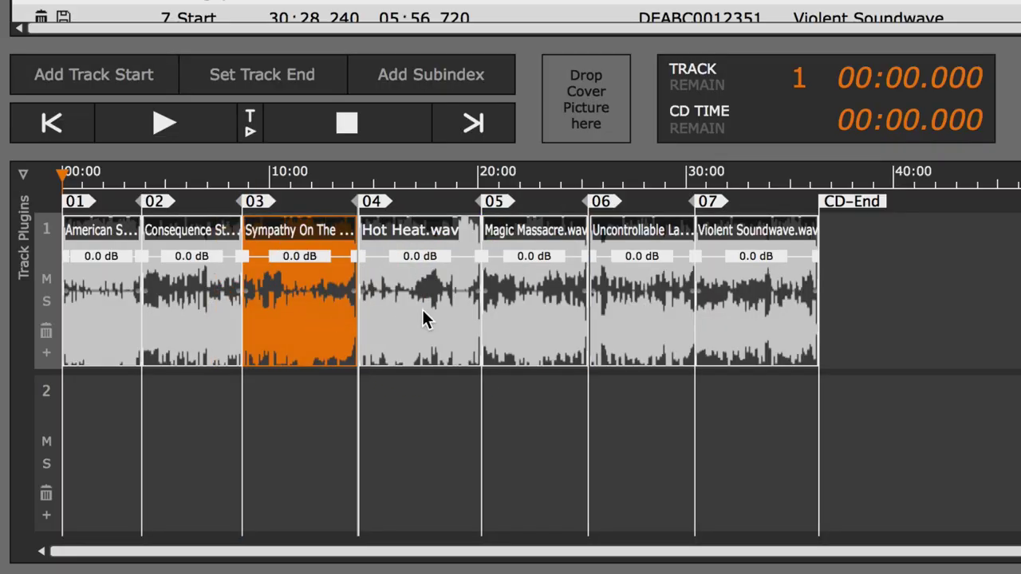
drag(423, 319, 706, 347)
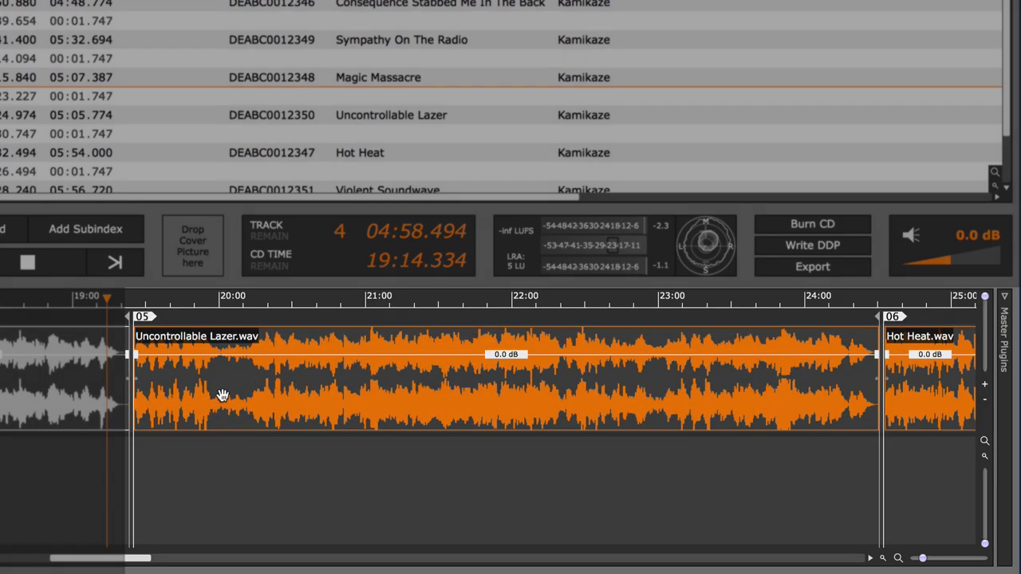
Widen the gap before Uncontrollable Lazer, then trim Magic Massacre's end and add a fade-out
mouse_move(225, 397)
mouse_down()
mouse_move(249, 402)
mouse_move(237, 405)
mouse_up()
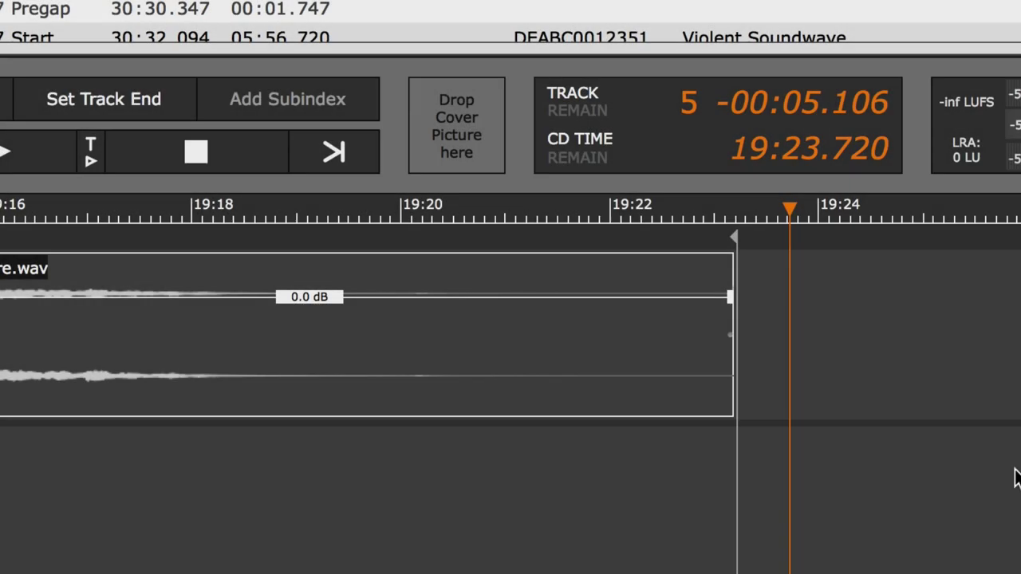
drag(742, 214, 734, 294)
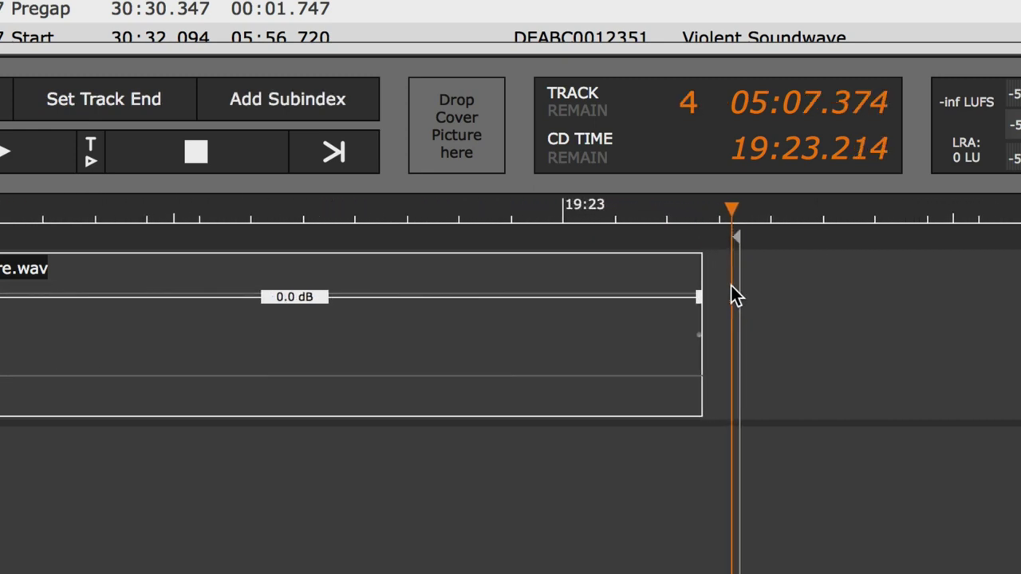
mouse_move(700, 374)
mouse_down()
mouse_move(595, 403)
mouse_move(555, 404)
mouse_move(551, 390)
mouse_up()
drag(550, 297, 395, 301)
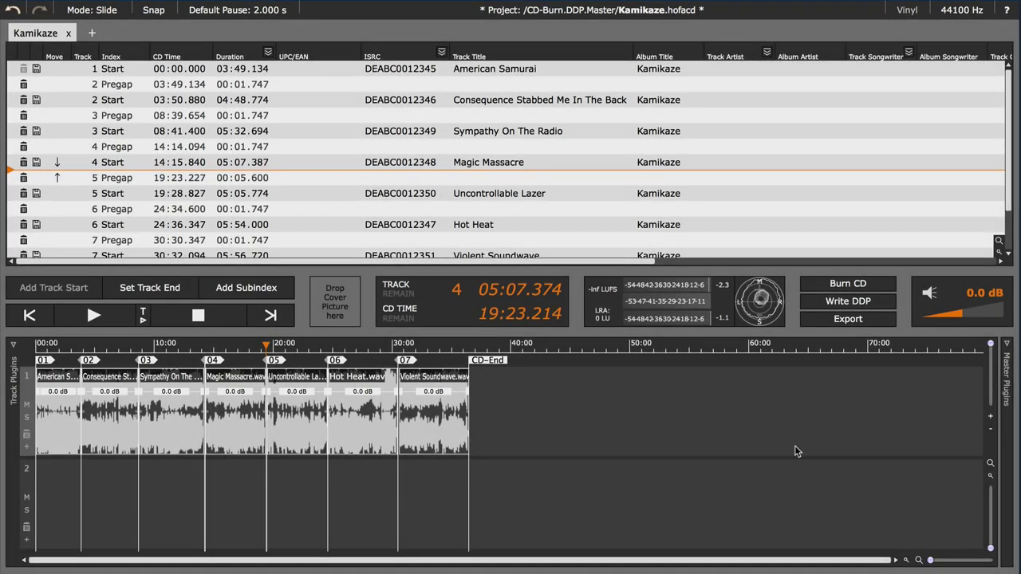
In Insert mode, drop Magic Massacre onto track 2 and load IQ-Eq as its track plugin
click(109, 10)
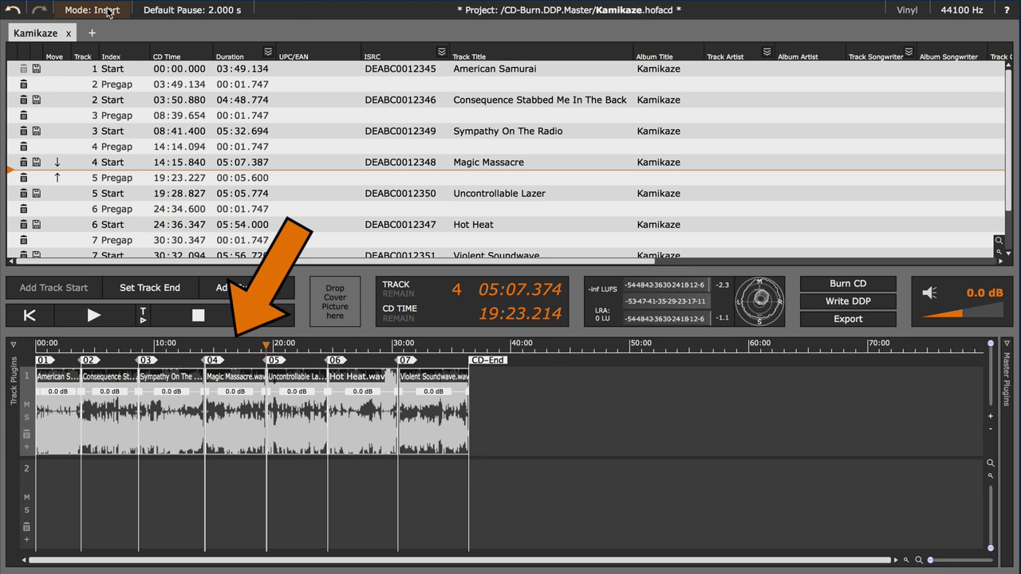
drag(244, 419, 223, 505)
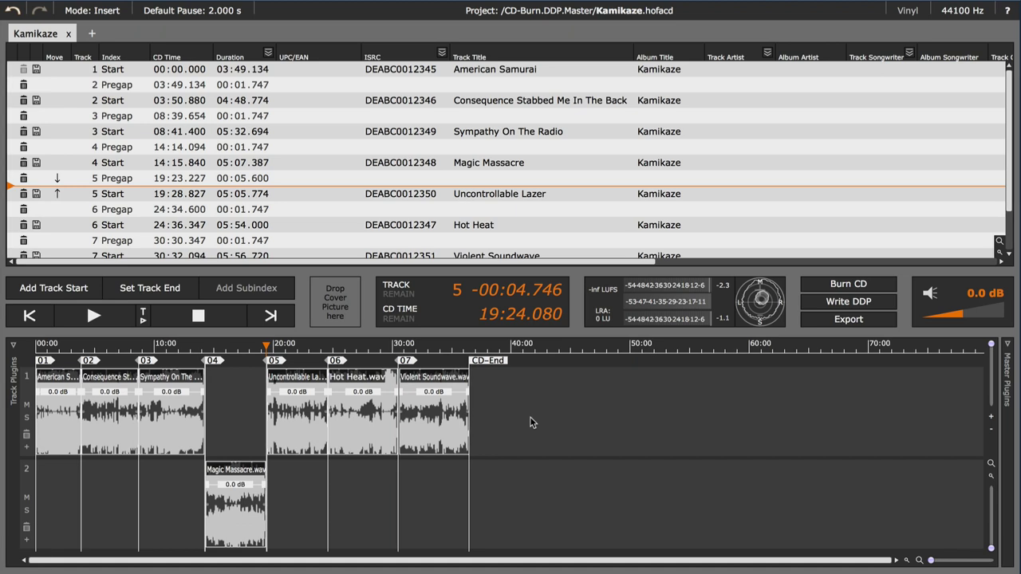
click(12, 346)
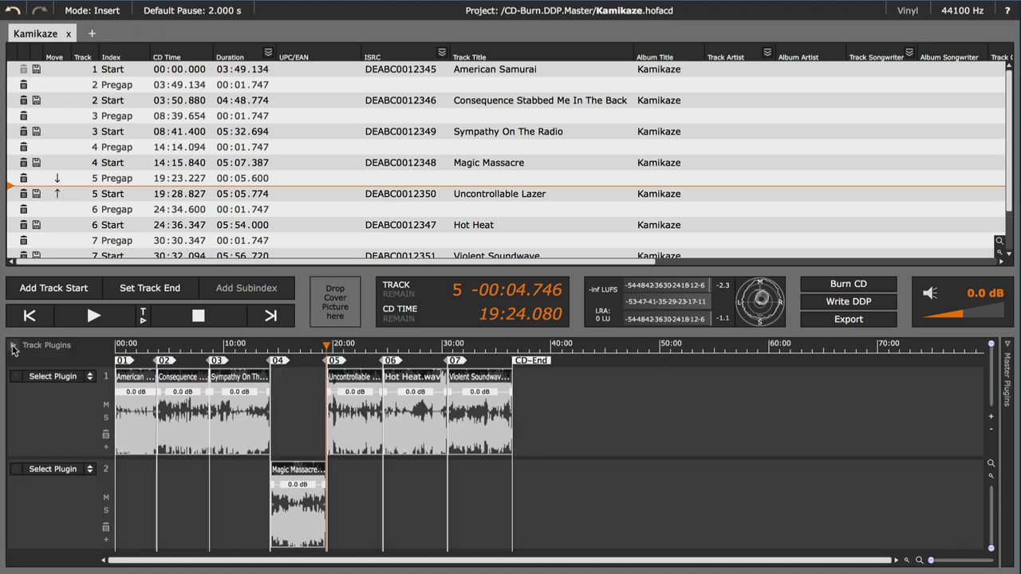
click(62, 470)
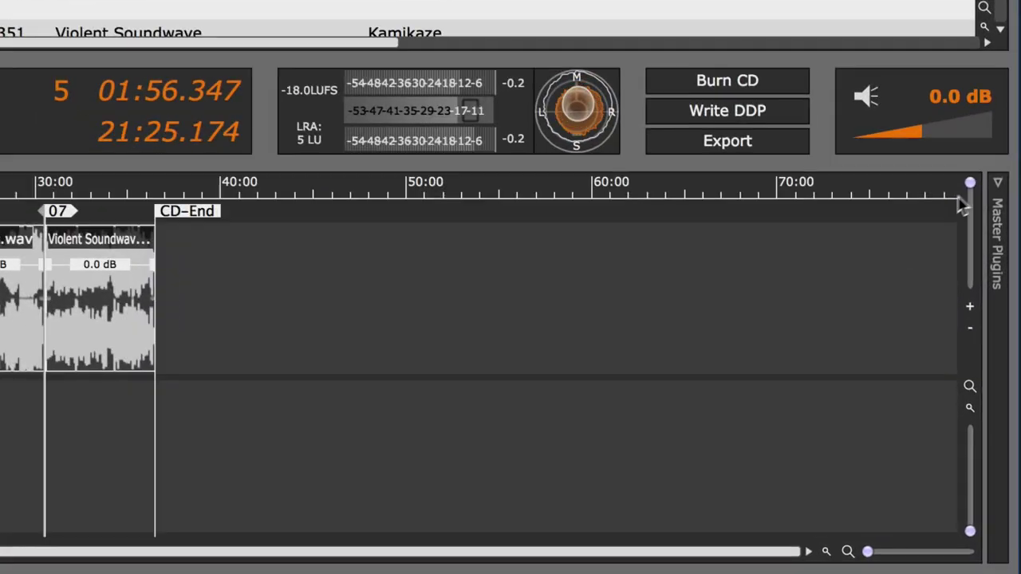
Load IQ-Analyser from the Master Plugins list
click(929, 208)
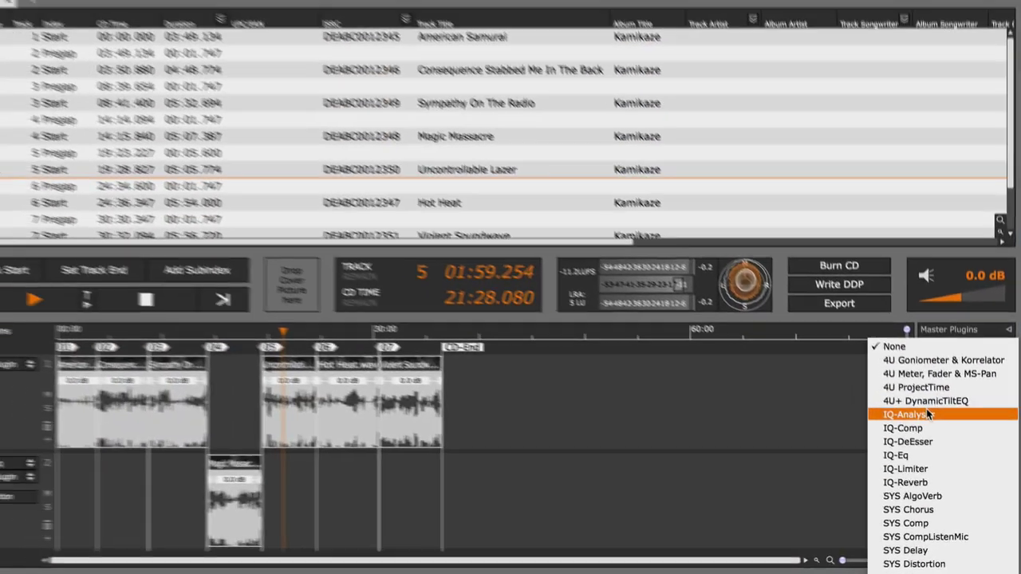
click(928, 414)
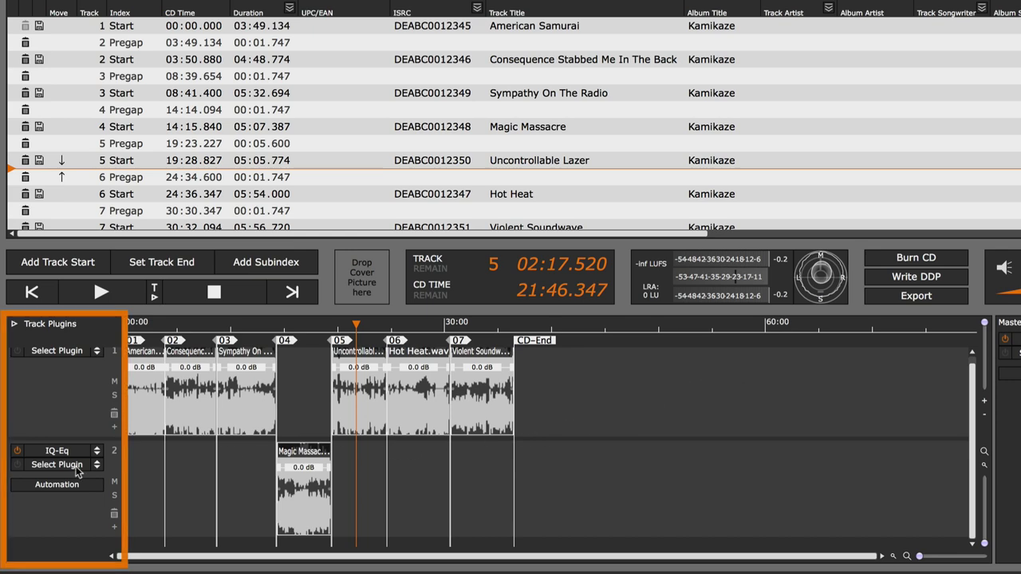
Add 4U Meter, Fader & MS-Pan to track 2 and enable its Volume automation lane
click(77, 468)
click(80, 78)
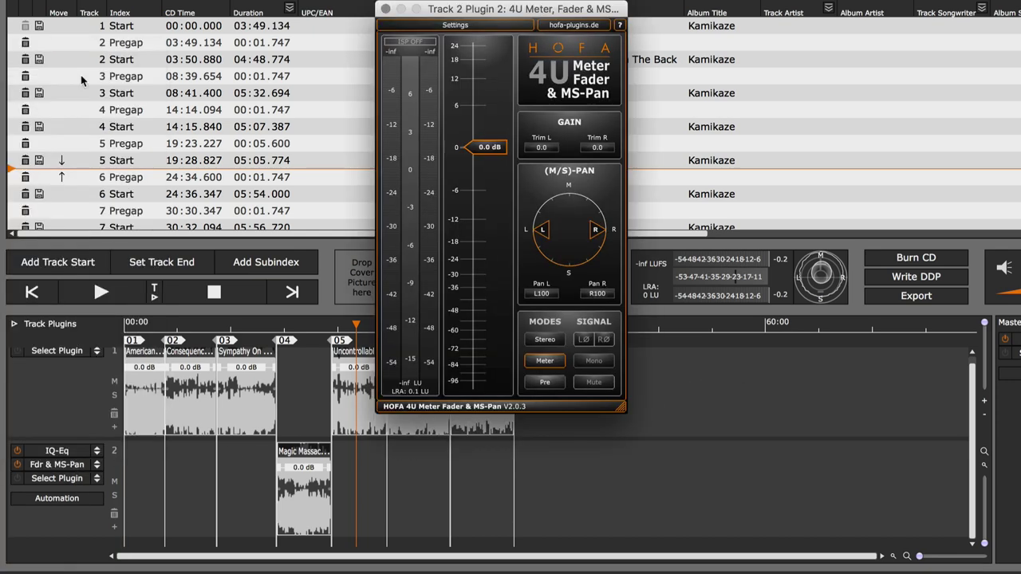
click(61, 499)
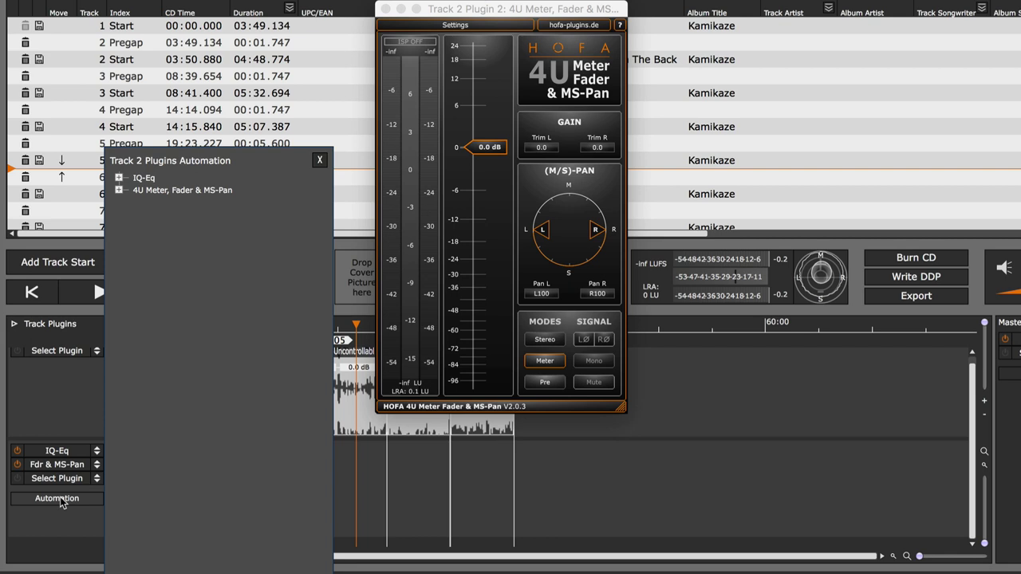
click(119, 191)
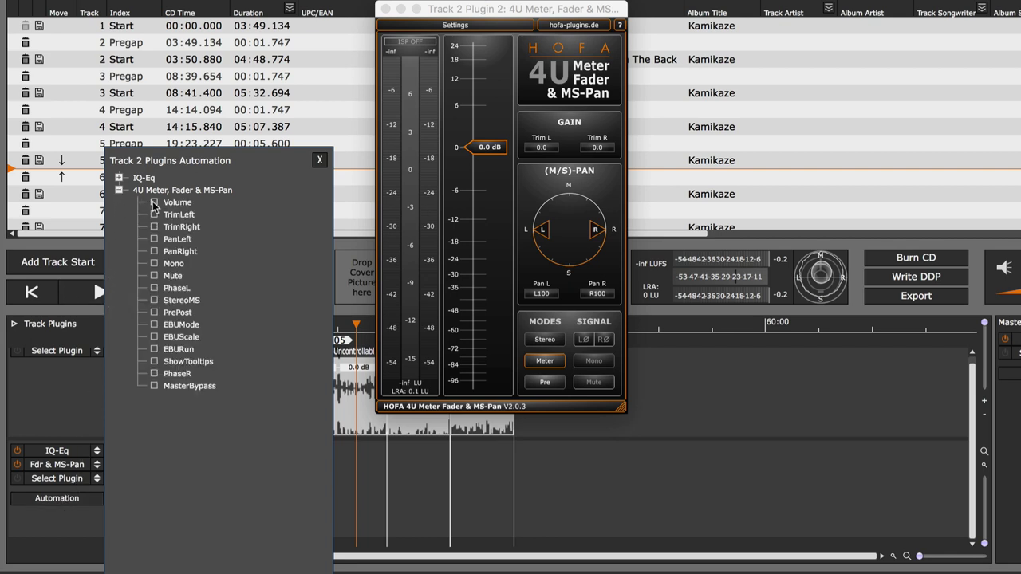
click(155, 204)
click(320, 160)
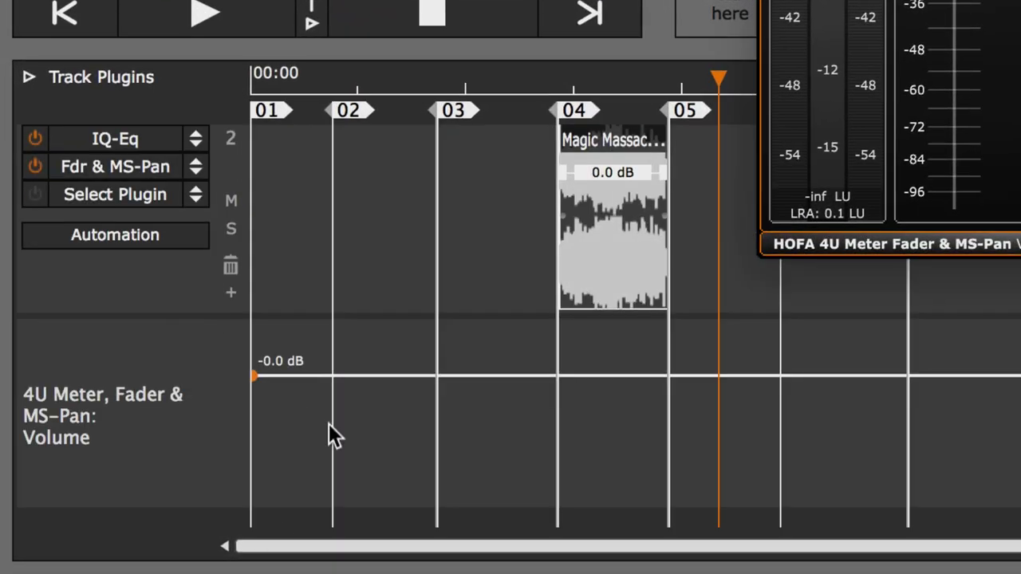
Dip track 2's volume to -6.4 dB between markers 02 and 03 with automation points
click(323, 376)
click(365, 376)
click(445, 376)
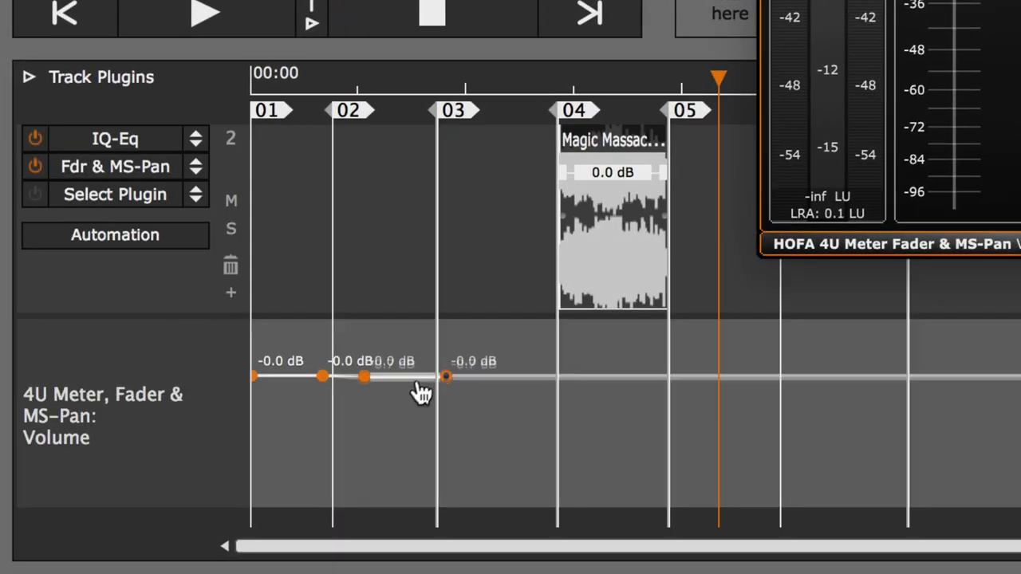
mouse_move(421, 392)
mouse_down()
mouse_move(428, 421)
mouse_move(500, 384)
mouse_up()
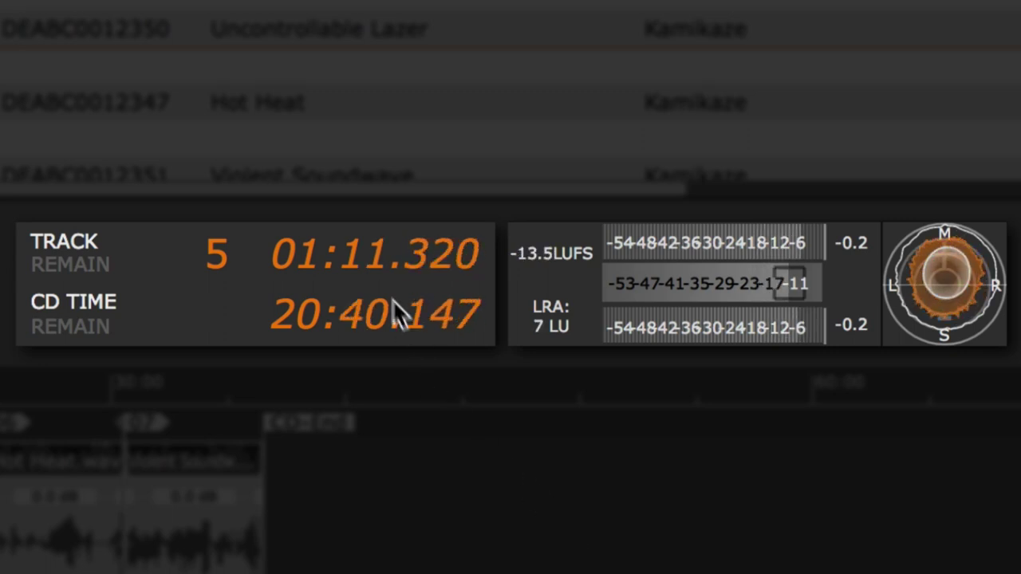
Switch both the TRACK and CD TIME counters to REMAIN
click(346, 257)
click(346, 294)
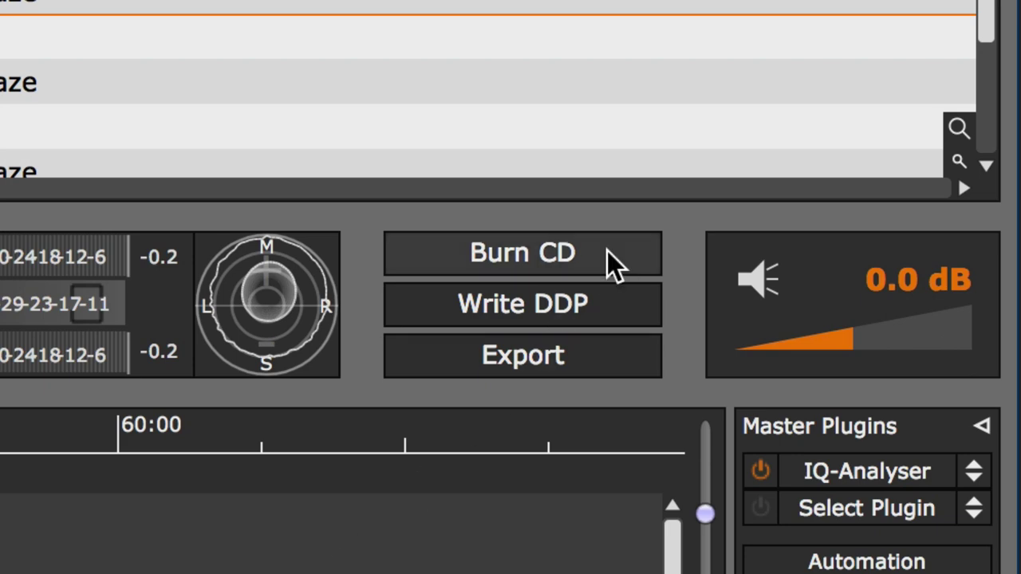
Start a CD burn with eTAU108 3 as the writer and write speed 24
click(608, 256)
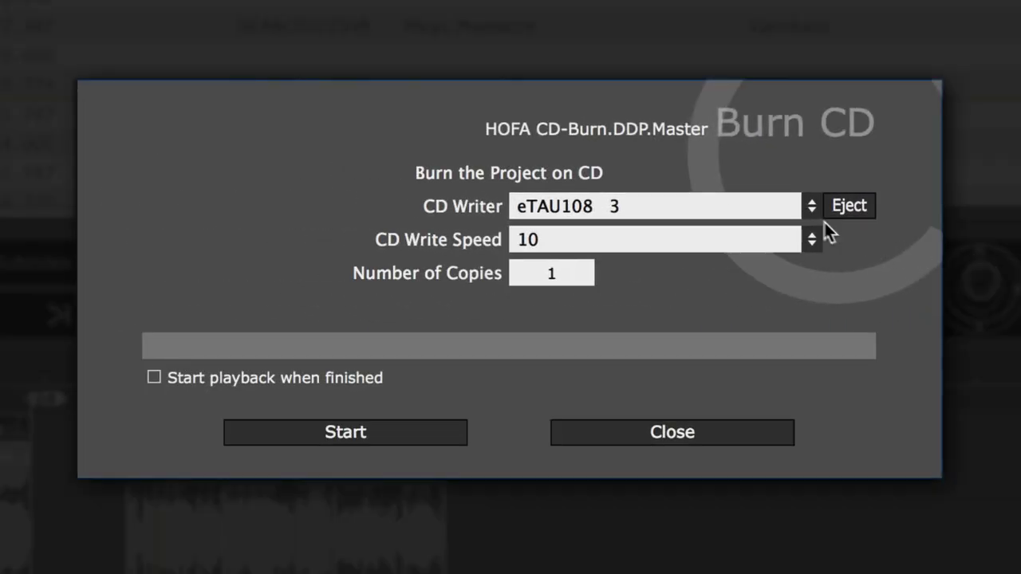
click(811, 207)
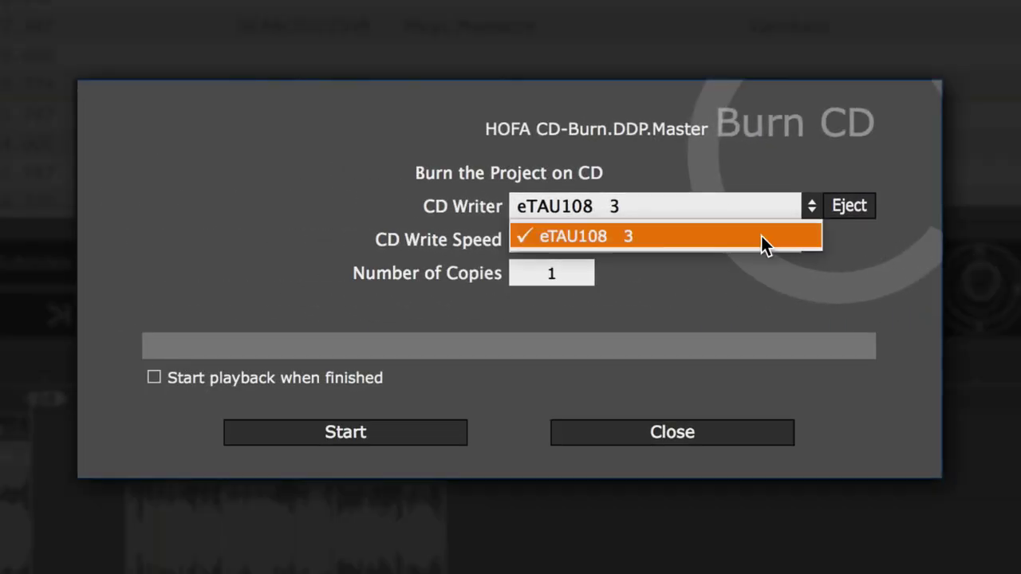
click(761, 236)
click(755, 249)
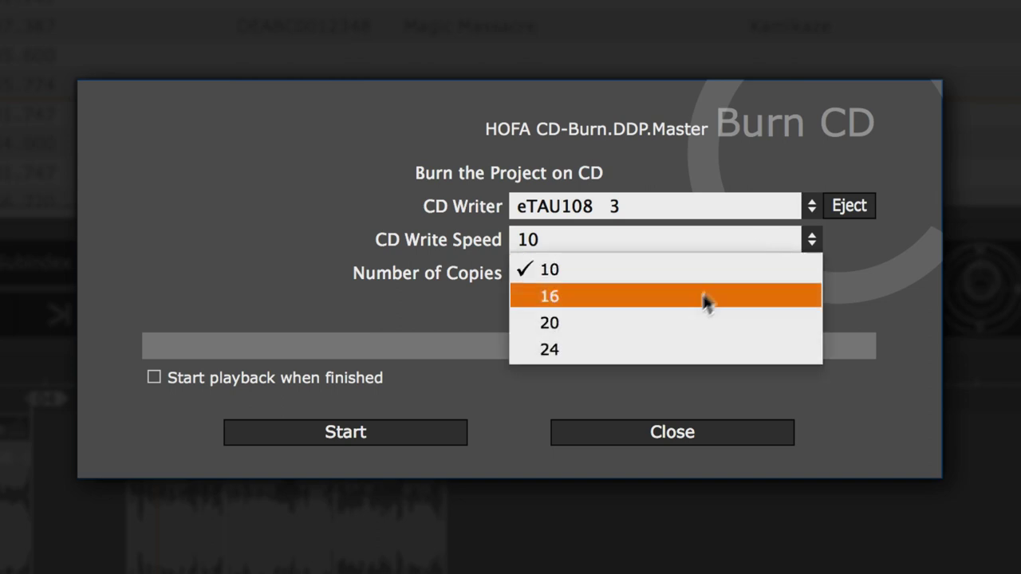
click(680, 345)
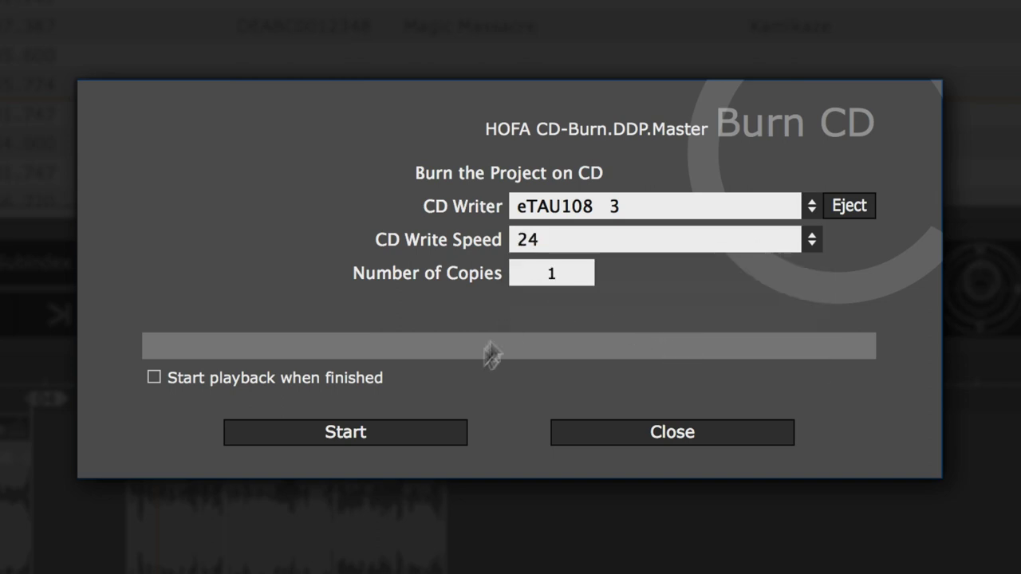
click(428, 434)
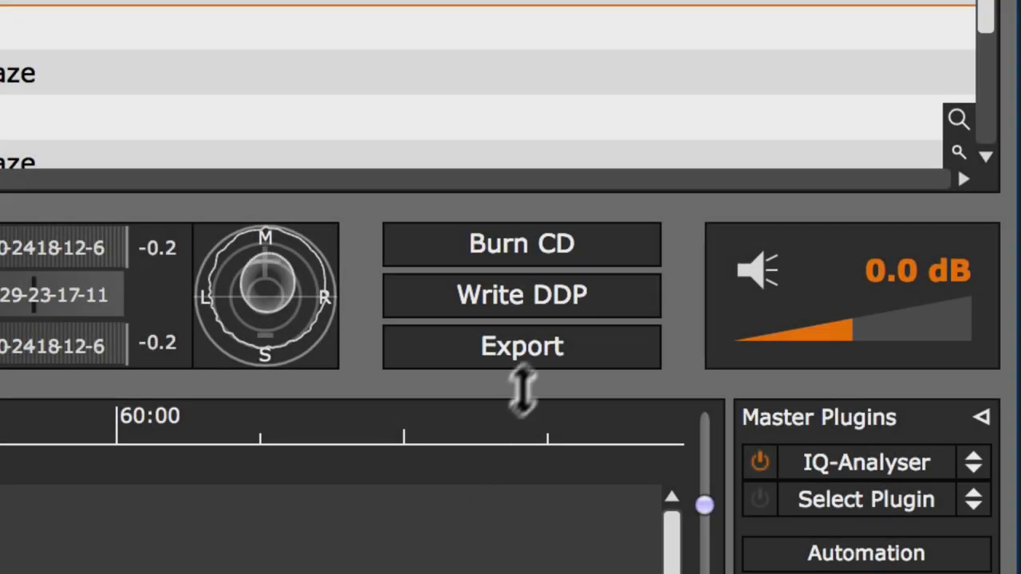
Write the DDP image to the default Kamikaze_DDP_Image path
click(557, 296)
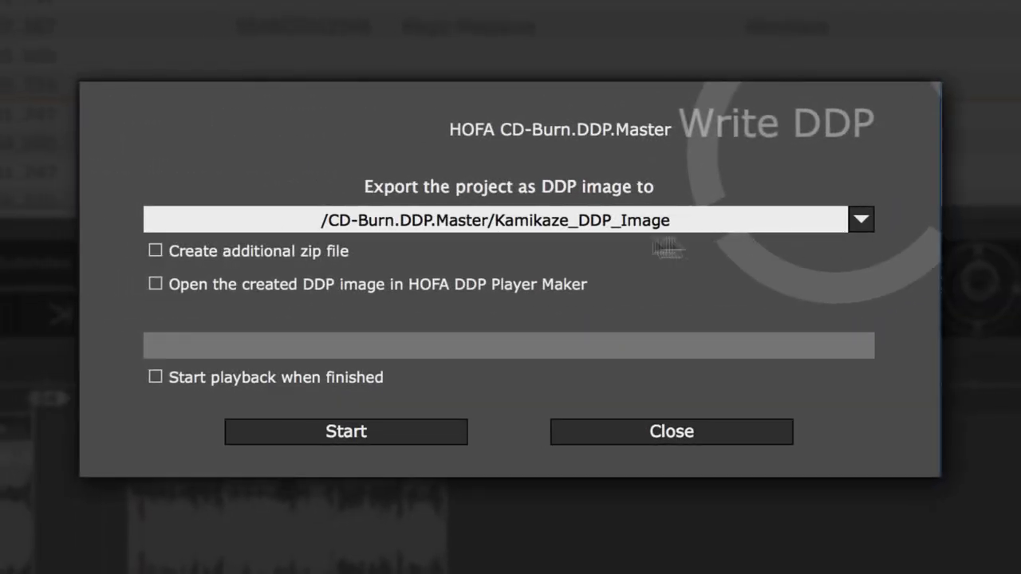
click(424, 432)
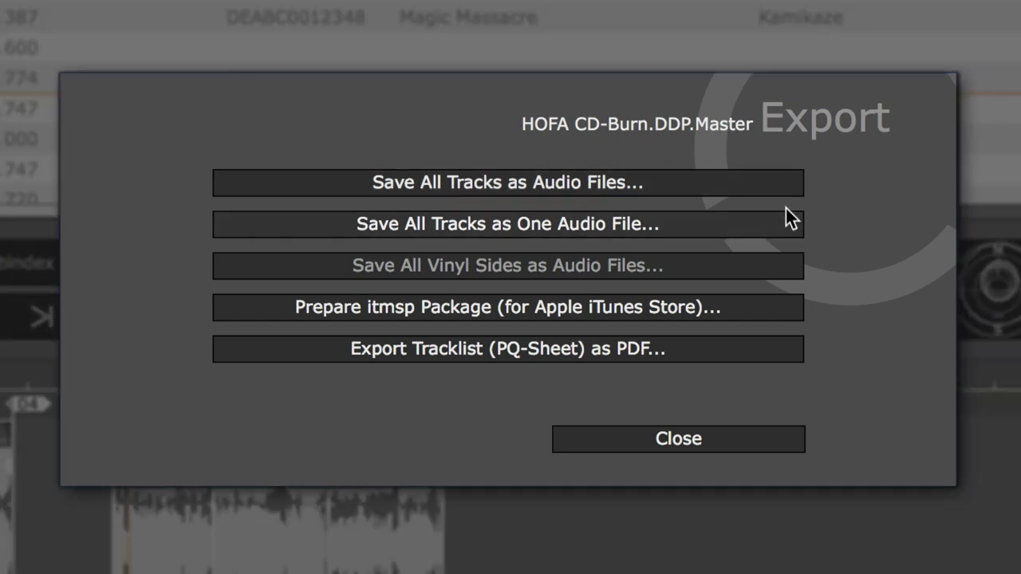
Bring up Save All Tracks as Audio Files and view its Audio File Format list
click(790, 182)
click(775, 118)
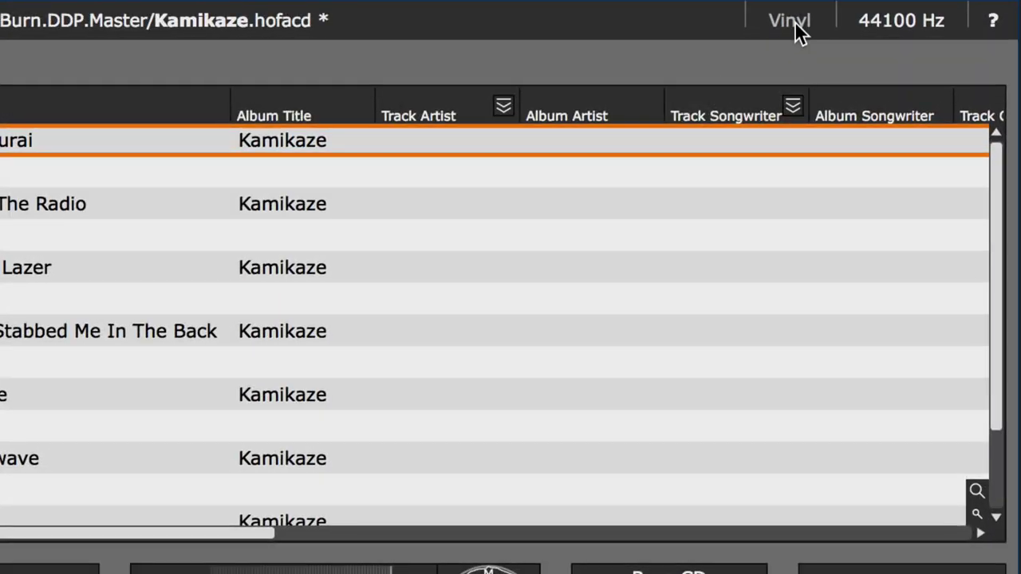
Make the album a vinyl project with Side B at track 04; view vinyl-export and iTunes package settings
click(907, 14)
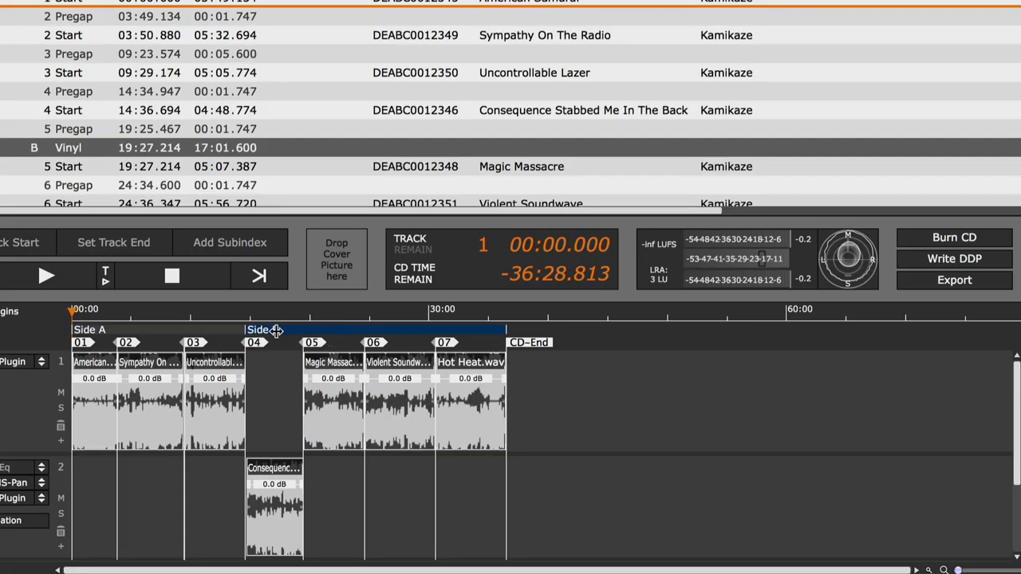
drag(275, 330, 278, 338)
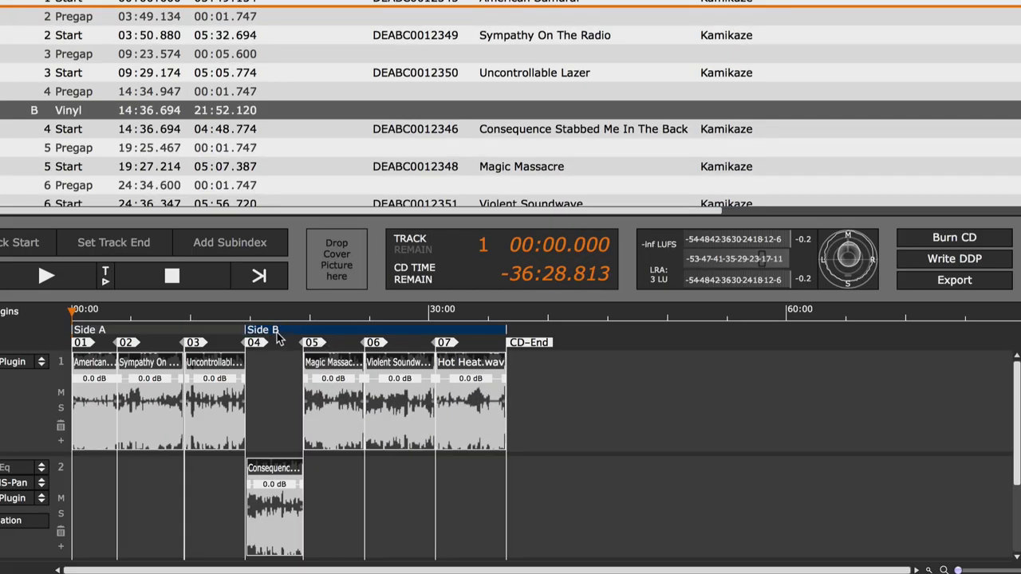
click(934, 283)
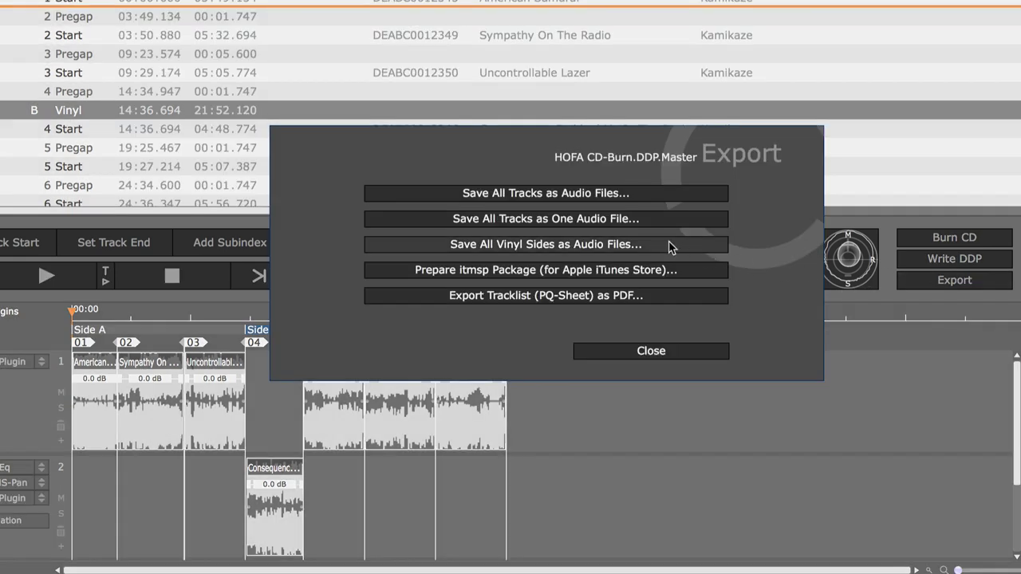
click(669, 245)
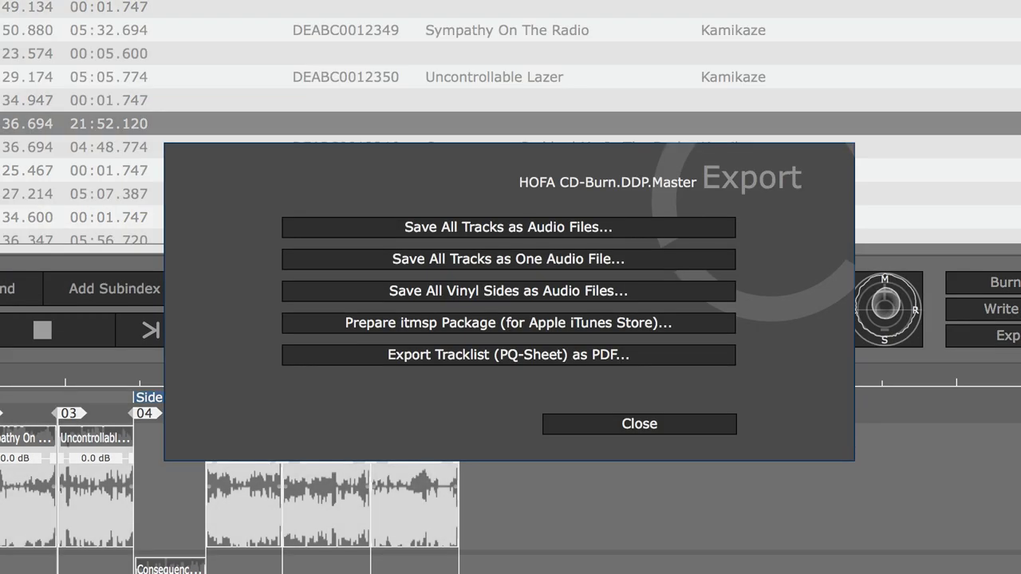
click(728, 329)
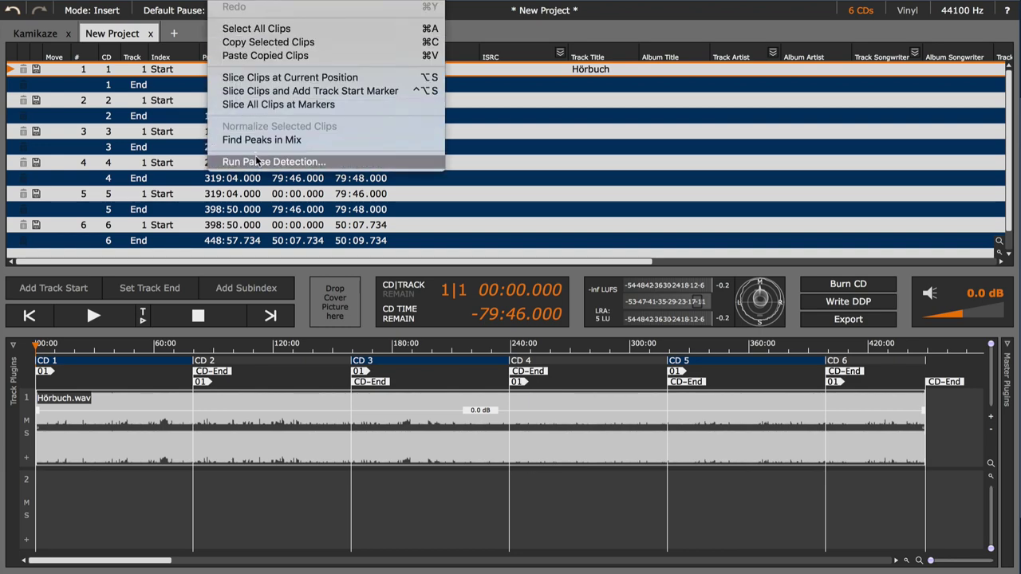
Run pause detection to split the Hörbuch audiobook into tracks, then pick which of six CDs to burn
click(255, 156)
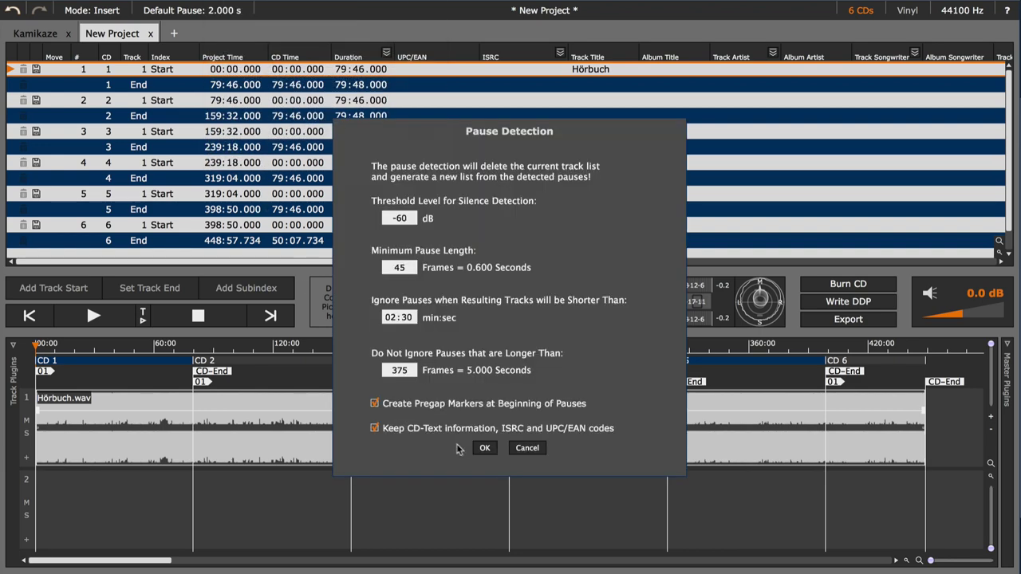
click(486, 448)
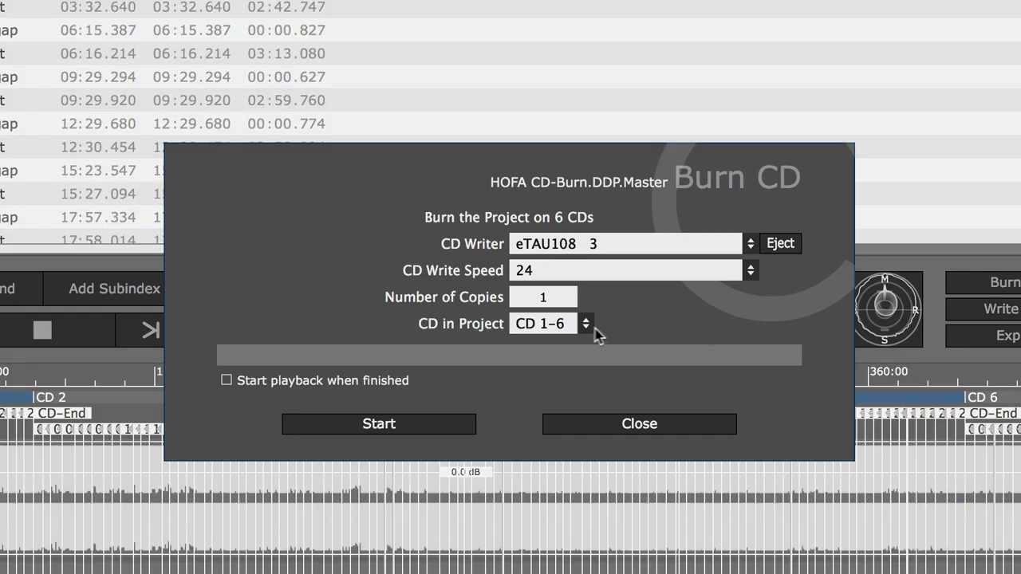
click(587, 326)
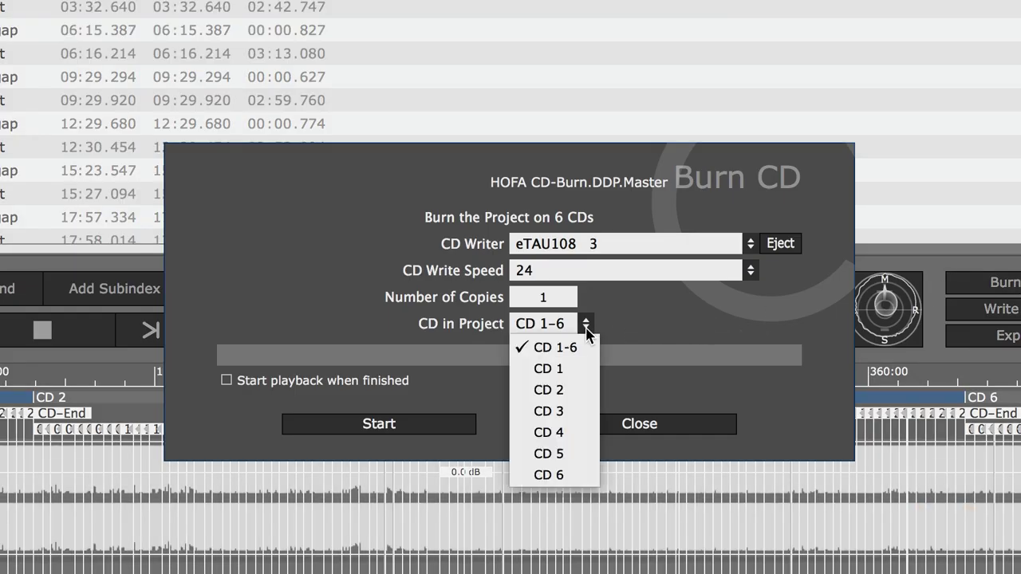